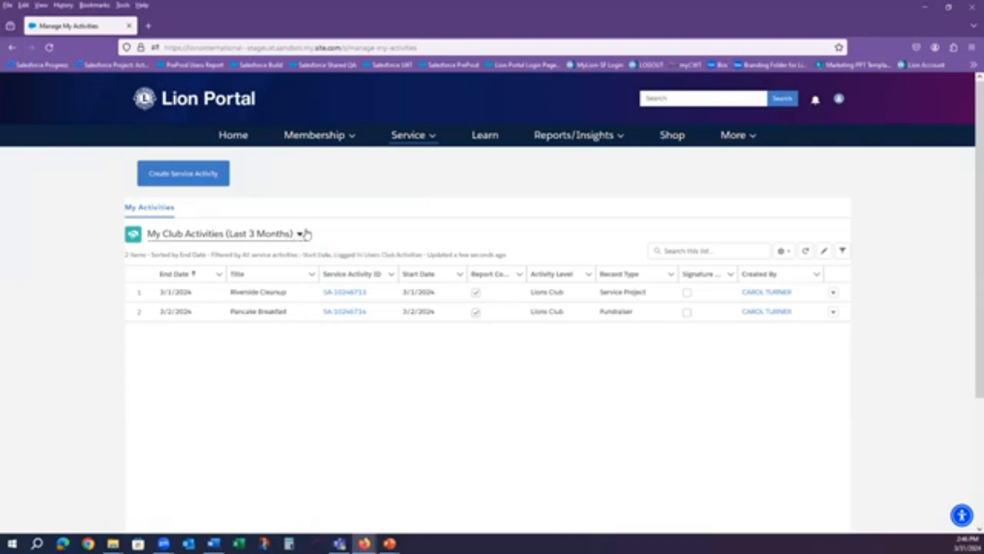
{"action": "left_click", "coordinate": [299, 240]}
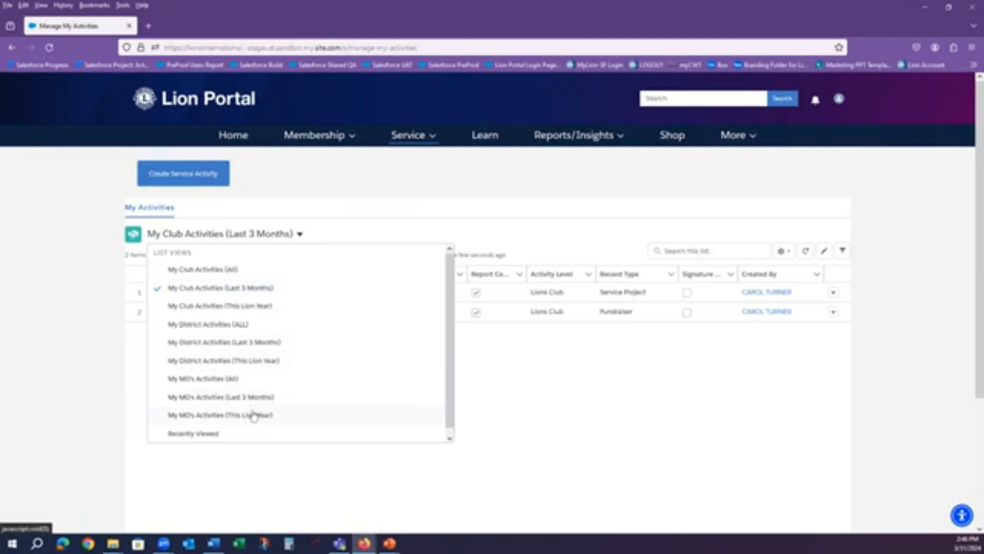
{"action": "left_click", "coordinate": [301, 235]}
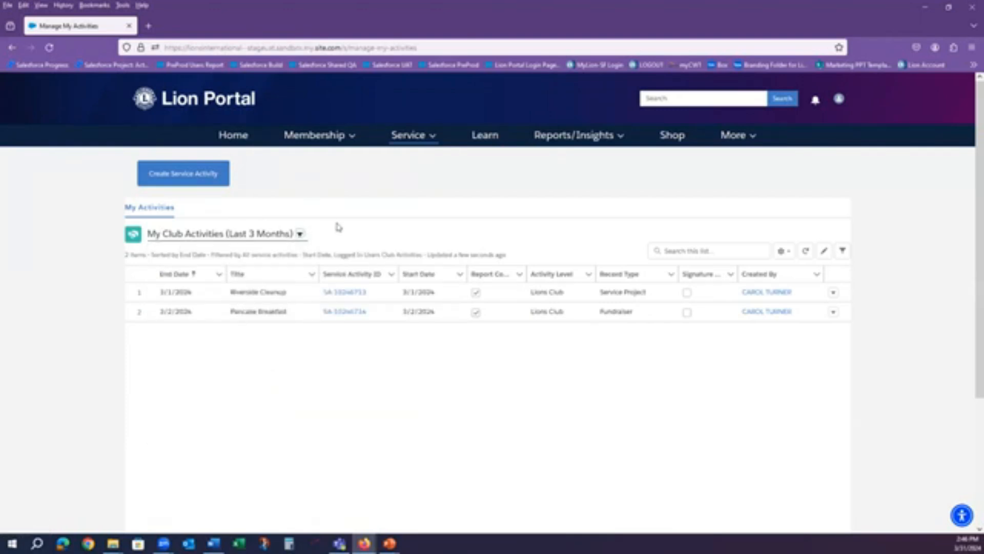
- Start a new service activity for the ARCOLA TEAM Lions Club
{"action": "left_click", "coordinate": [189, 184]}
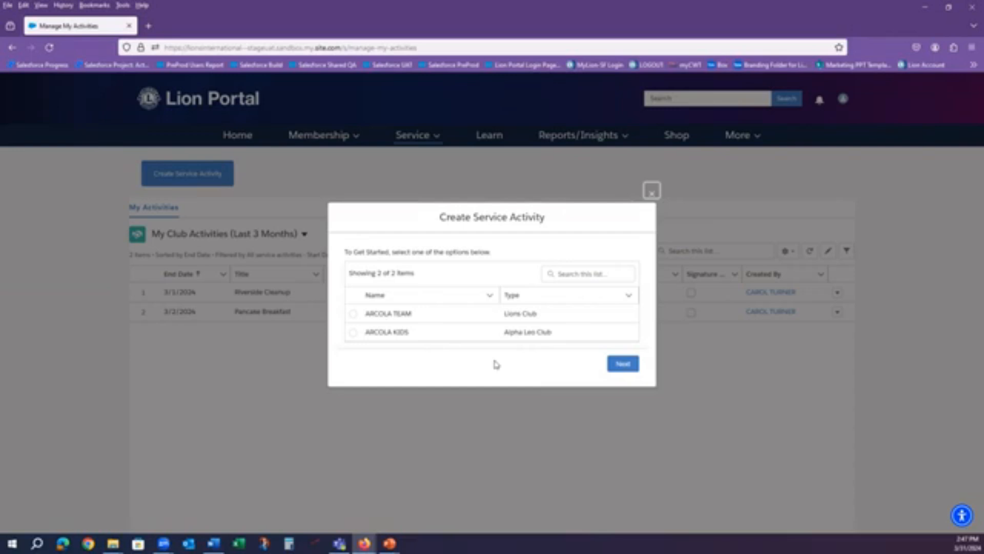
{"action": "left_click", "coordinate": [353, 314]}
{"action": "left_click", "coordinate": [622, 363]}
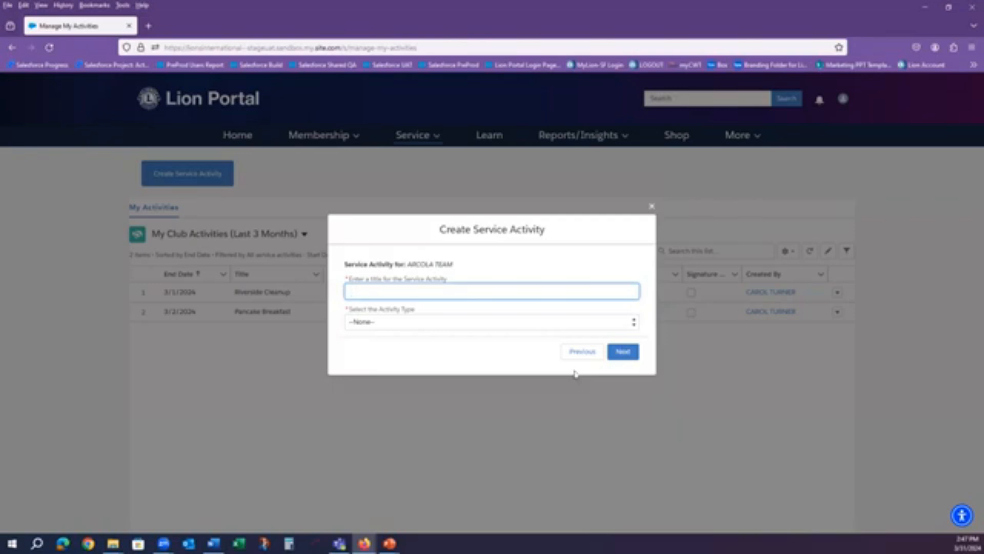
- Title the service activity "Title for Activity", set its activity type to Service Project and create the record
{"action": "type", "text": "R"}
{"action": "type", "text": "ree"}
{"action": "type", "text": "e for Activit"}
{"action": "type", "text": "y"}
{"action": "left_click", "coordinate": [468, 323]}
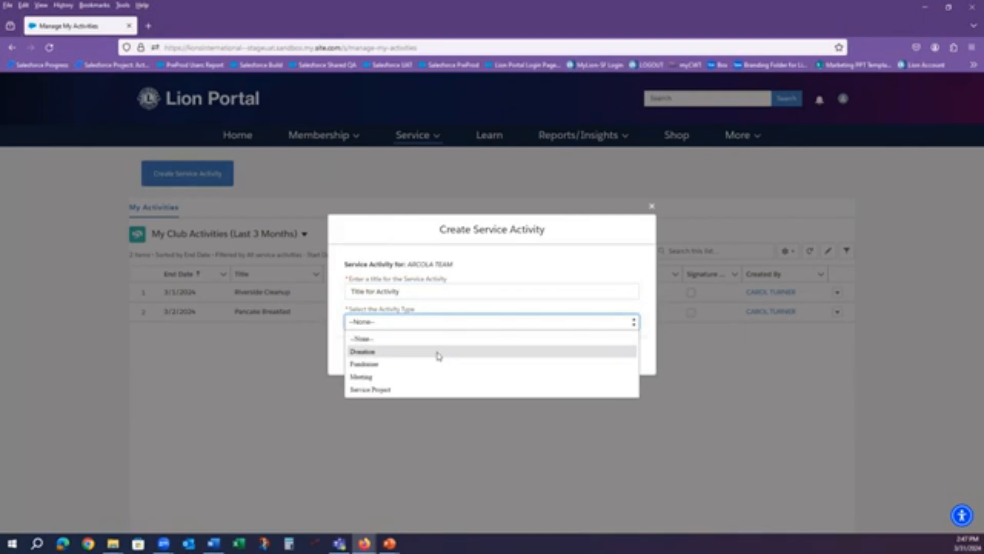
{"action": "left_click", "coordinate": [435, 394]}
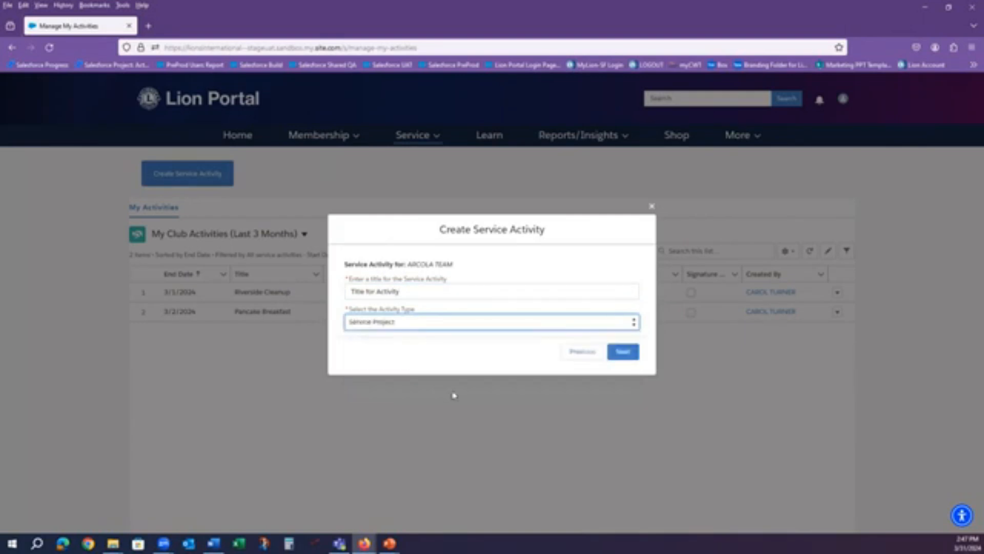
{"action": "left_click", "coordinate": [624, 353]}
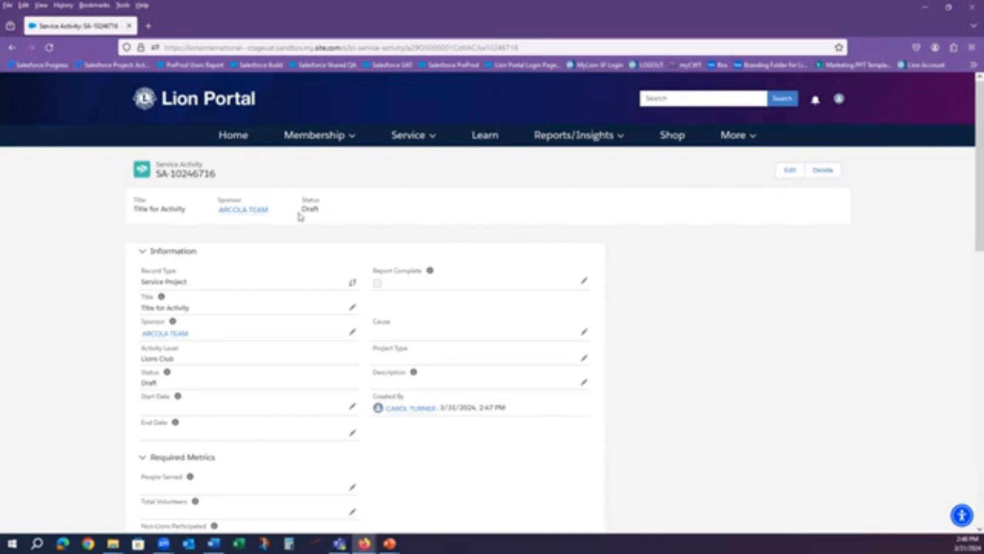
- Edit the new service activity, setting its cause to Environment and its project type to Environmental Clean Up and Restoration
{"action": "left_click_drag", "start_coordinate": [302, 208], "coordinate": [328, 210]}
{"action": "left_click", "coordinate": [787, 172]}
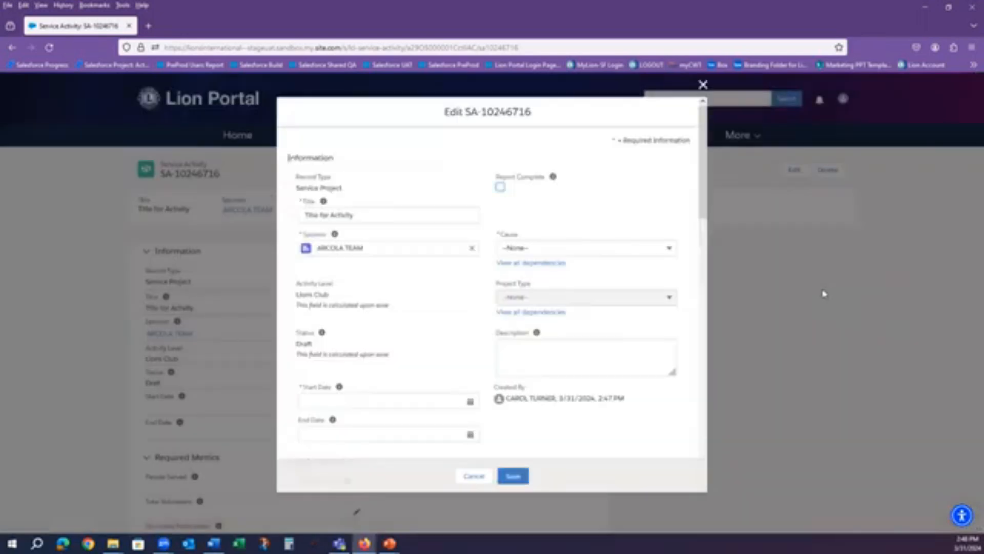
{"action": "left_click", "coordinate": [540, 251]}
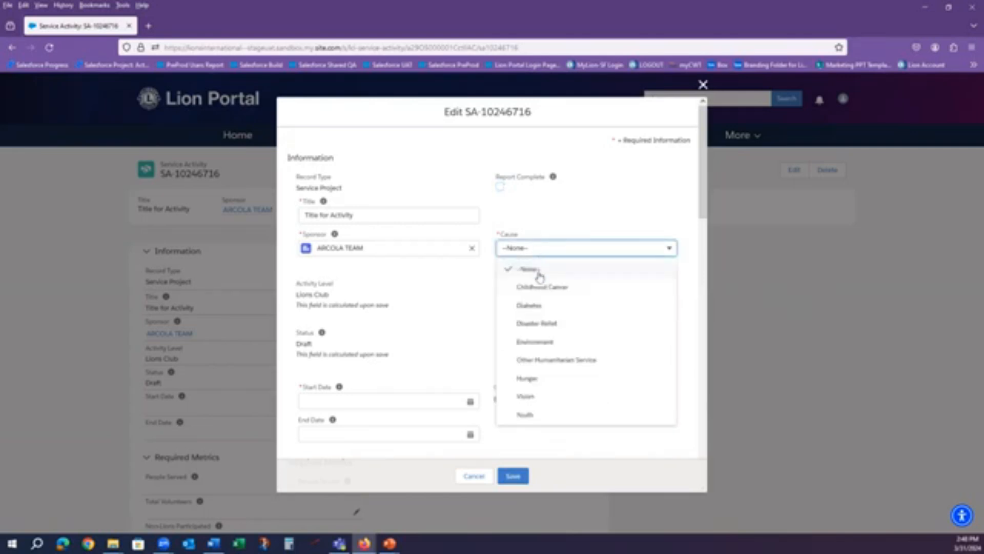
{"action": "left_click", "coordinate": [533, 342]}
{"action": "left_click", "coordinate": [550, 303]}
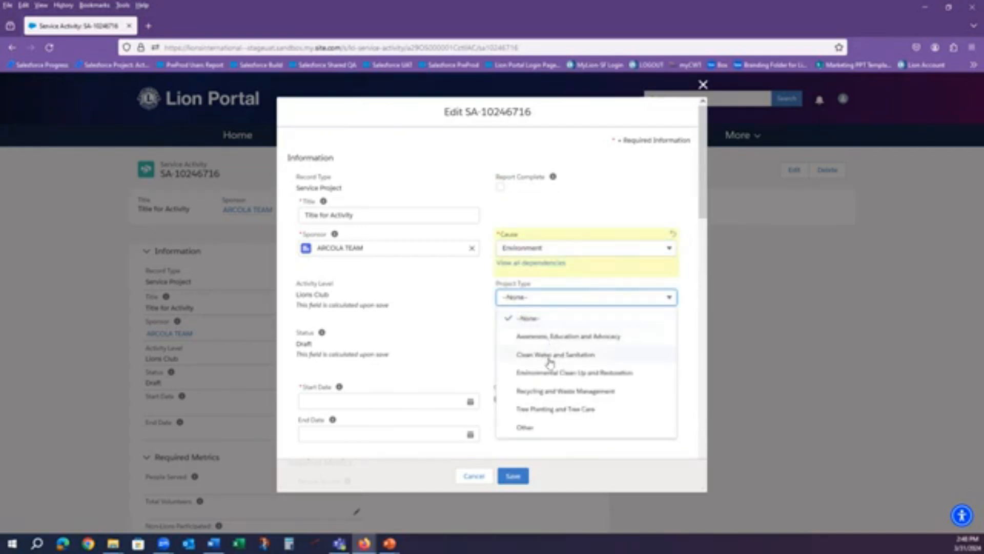
{"action": "left_click", "coordinate": [550, 374]}
- Enter "description for the activity" as the service activity's description
{"action": "left_click", "coordinate": [548, 355]}
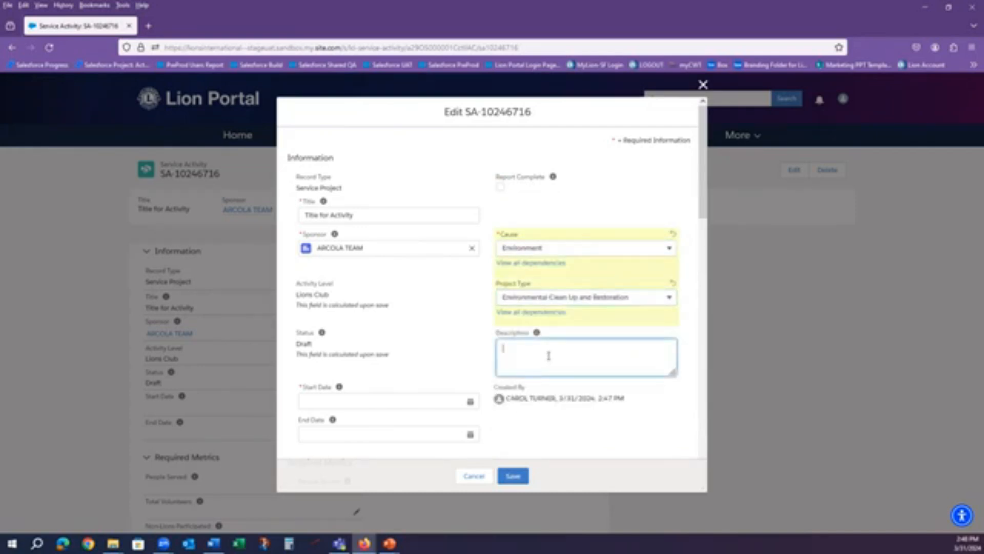
{"action": "type", "text": "de"}
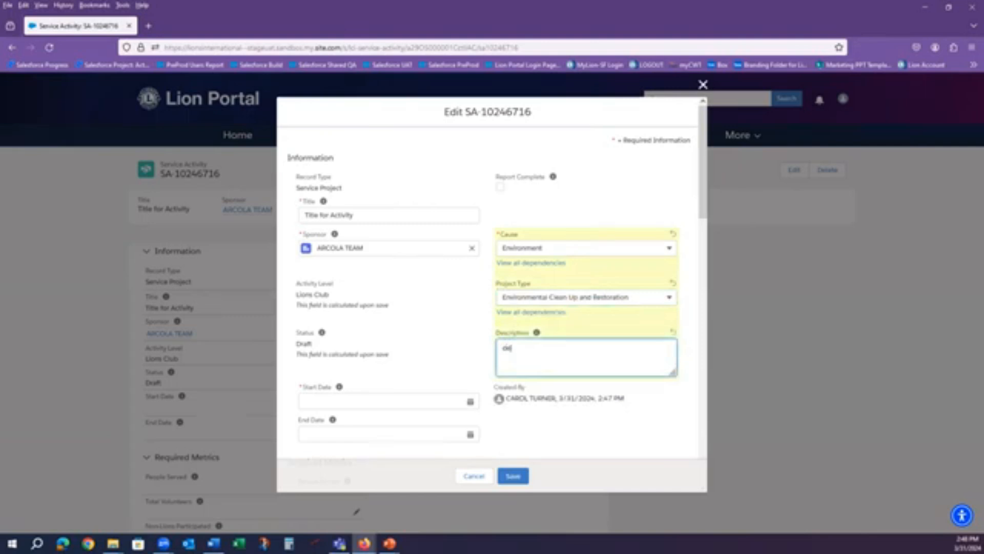
{"action": "type", "text": "scription for the activity"}
- Set both the start date and the end date of the activity to 3/1/2024
{"action": "scroll", "coordinate": [513, 353], "scroll_direction": "down", "scroll_amount": 3}
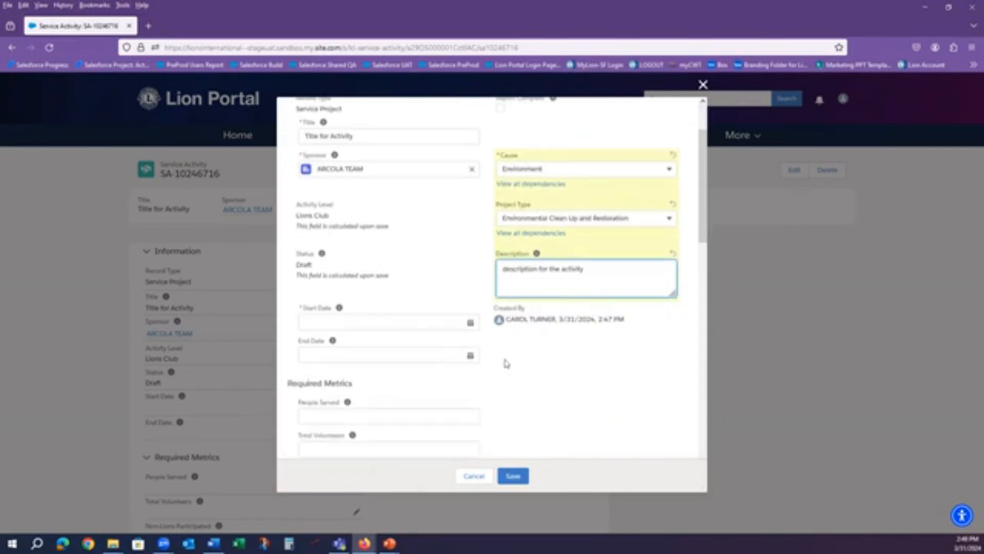
{"action": "left_click", "coordinate": [471, 298]}
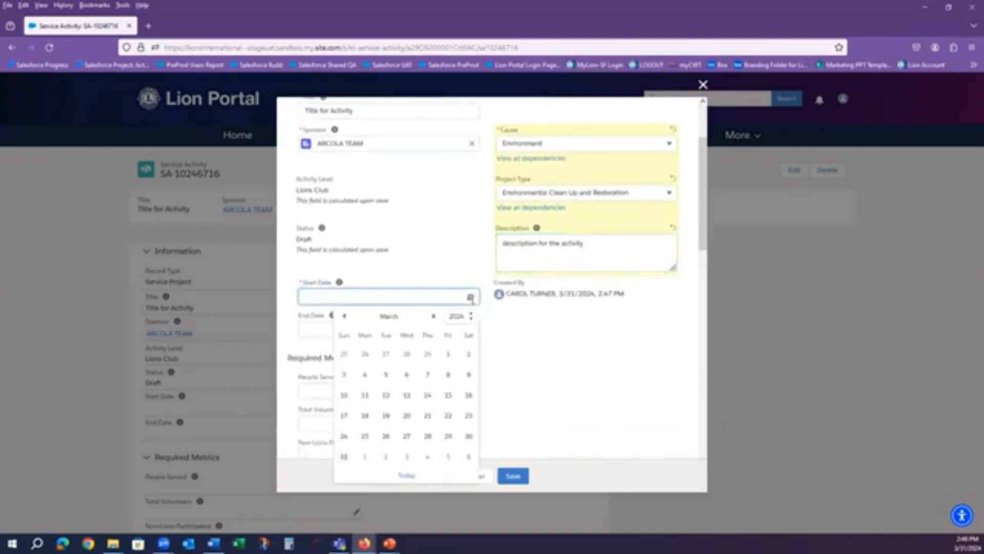
{"action": "left_click", "coordinate": [450, 354]}
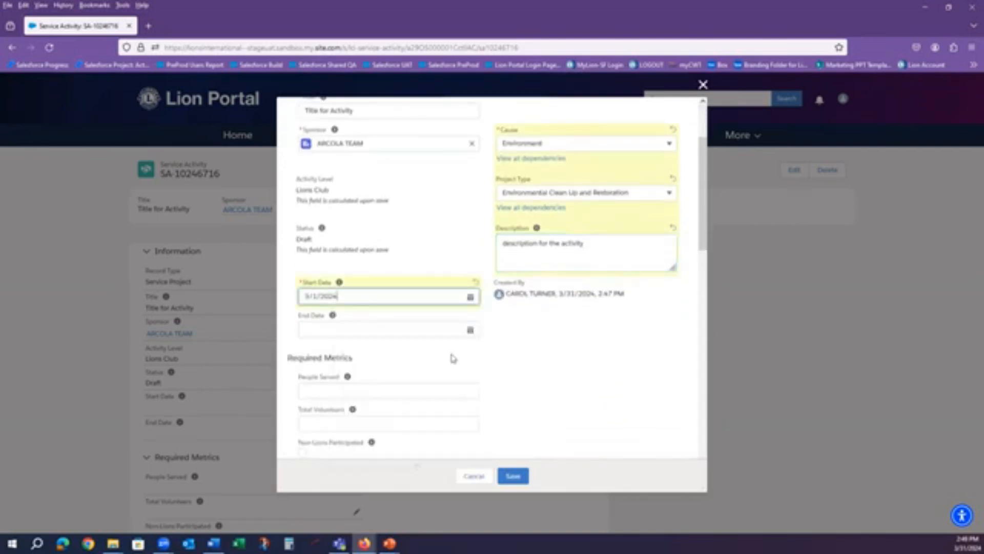
{"action": "left_click", "coordinate": [470, 330]}
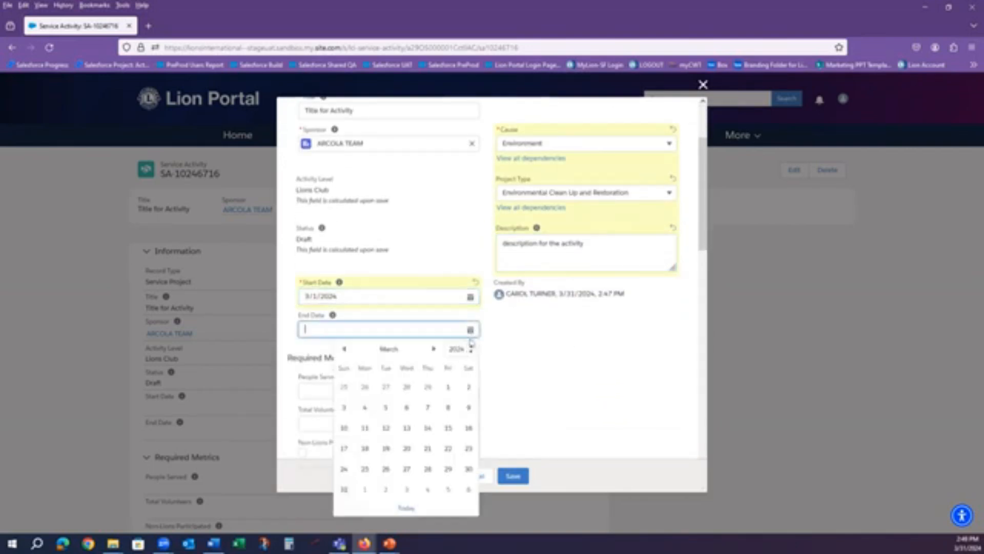
{"action": "left_click", "coordinate": [443, 385]}
{"action": "left_click_drag", "start_coordinate": [343, 329], "coordinate": [300, 336]}
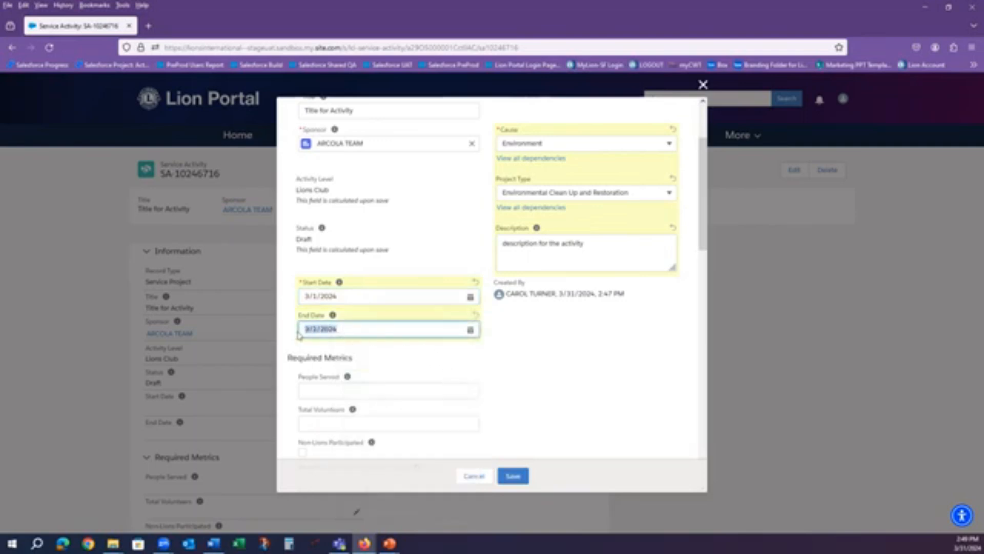
{"action": "left_click", "coordinate": [618, 355]}
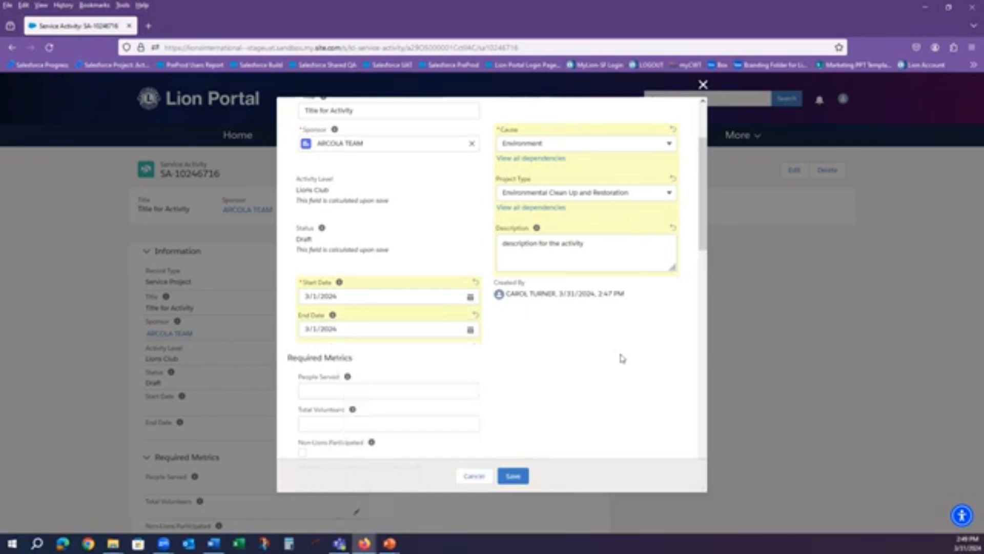
- Fill in the required metrics with 1,000 people served and 5 total volunteers
{"action": "scroll", "coordinate": [622, 358], "scroll_direction": "up", "scroll_amount": 3}
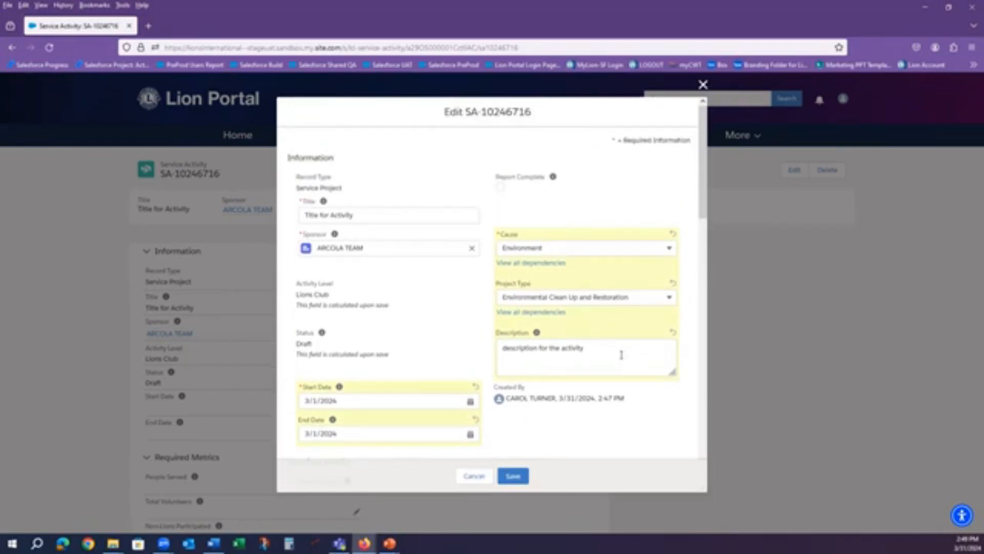
{"action": "scroll", "coordinate": [621, 355], "scroll_direction": "down", "scroll_amount": 5}
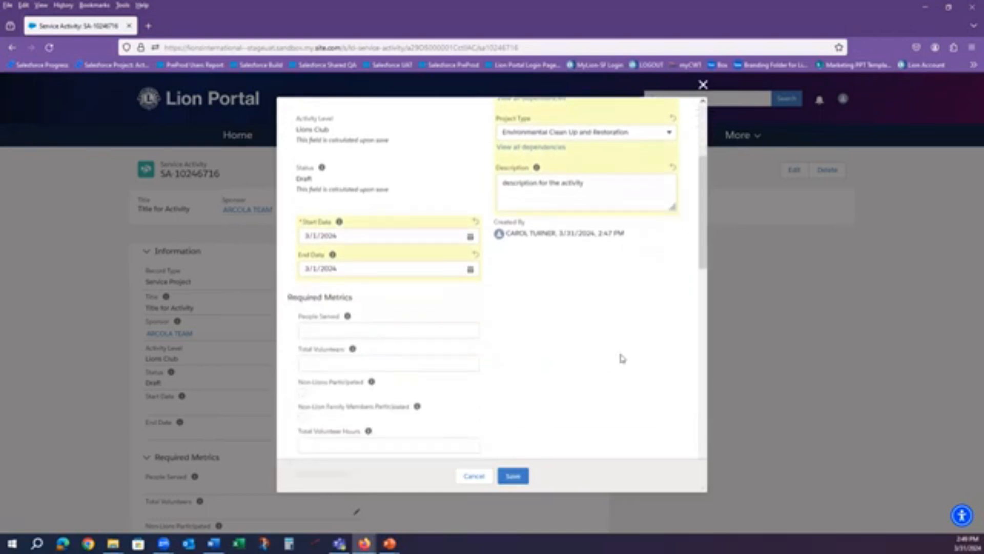
{"action": "left_click", "coordinate": [392, 235]}
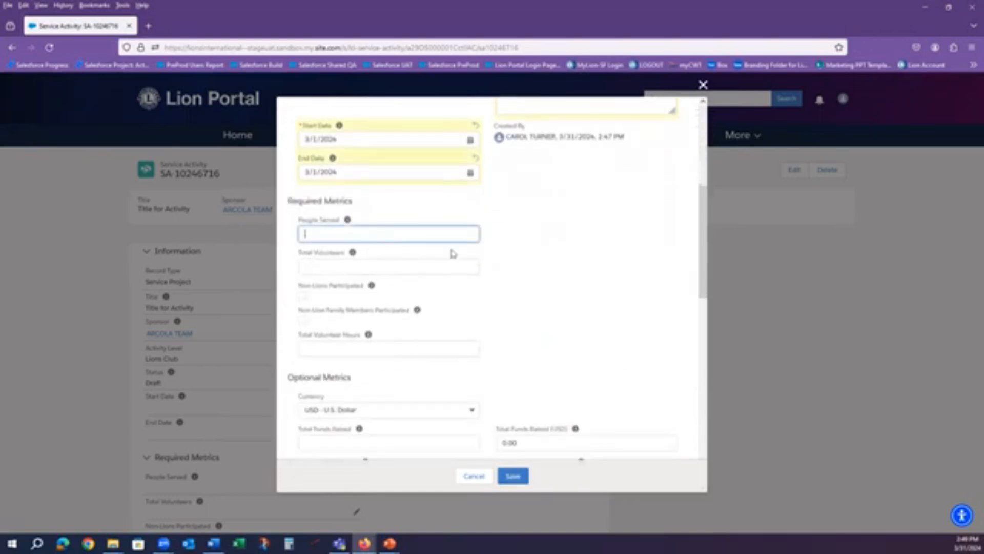
{"action": "type", "text": "1000"}
{"action": "key", "text": "Tab"}
{"action": "key", "text": "Tab"}
{"action": "type", "text": "5"}
- Set the total volunteer hours to 20, leaving both non-Lion participation options unchecked
{"action": "key", "text": "Tab"}
{"action": "key", "text": "Tab"}
{"action": "key", "text": "Tab"}
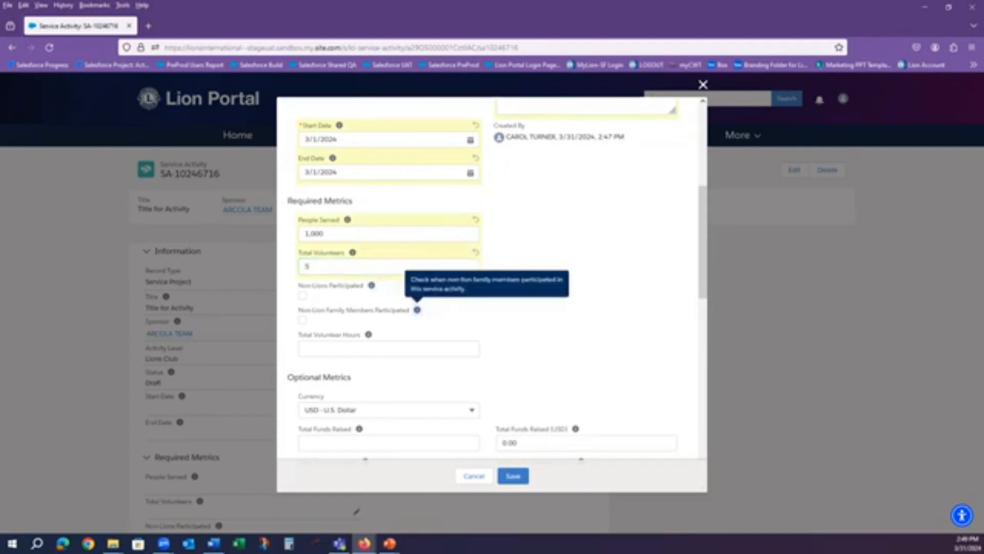
{"action": "key", "text": "Tab"}
{"action": "key", "text": "Tab"}
{"action": "key", "text": "Tab"}
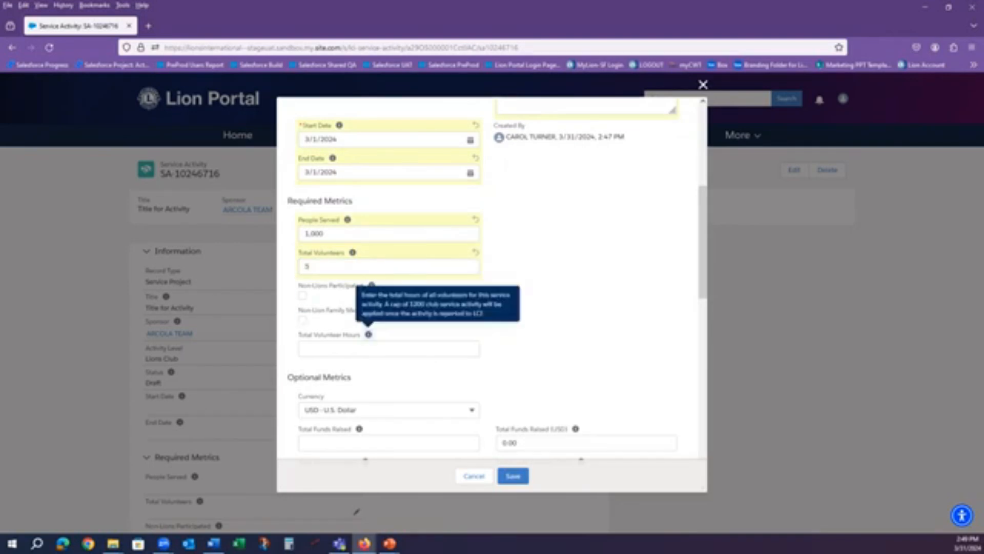
{"action": "type", "text": "20"}
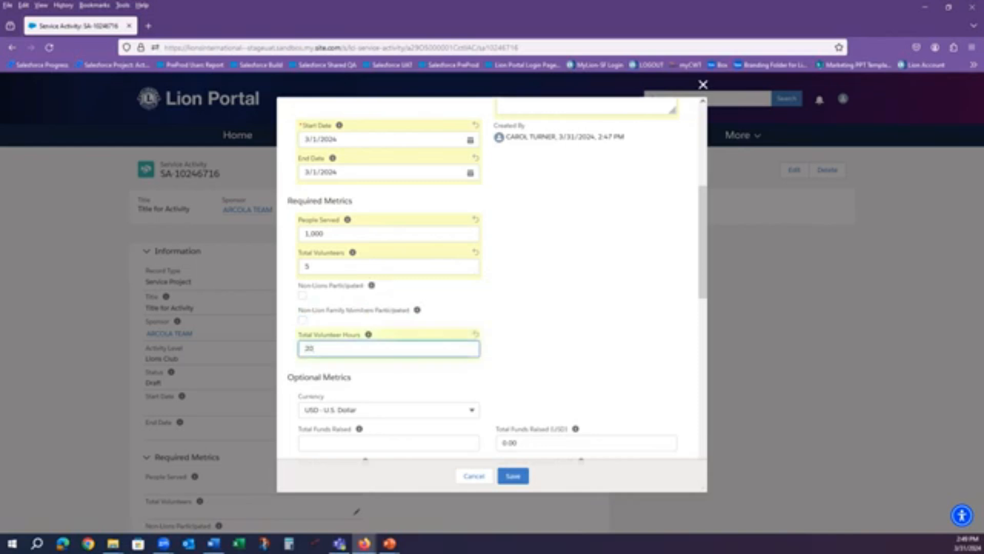
- Review the activity form's optional metrics and additional details, including funds, trees planted, signature activity and venue fields
{"action": "scroll", "coordinate": [634, 263], "scroll_direction": "down", "scroll_amount": 3}
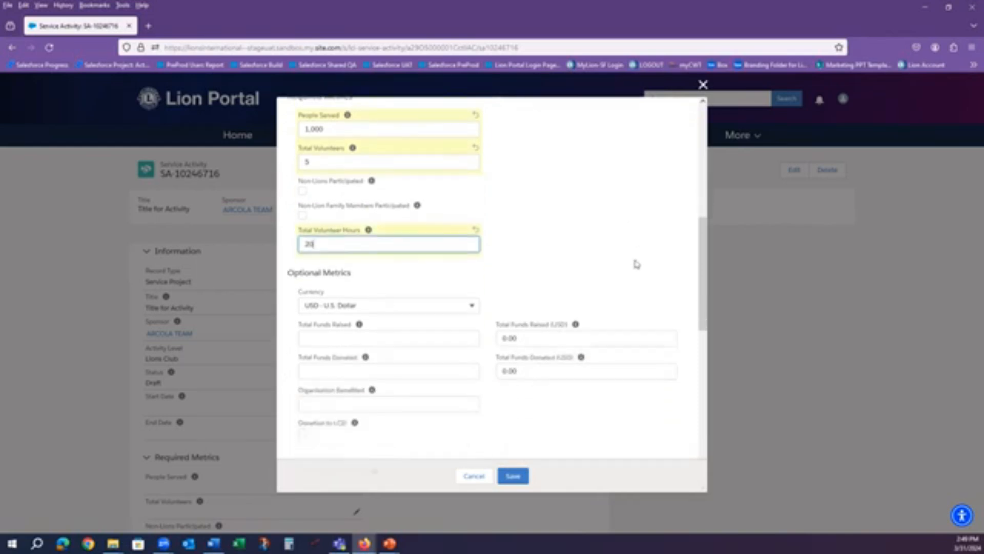
{"action": "scroll", "coordinate": [637, 263], "scroll_direction": "down", "scroll_amount": 2}
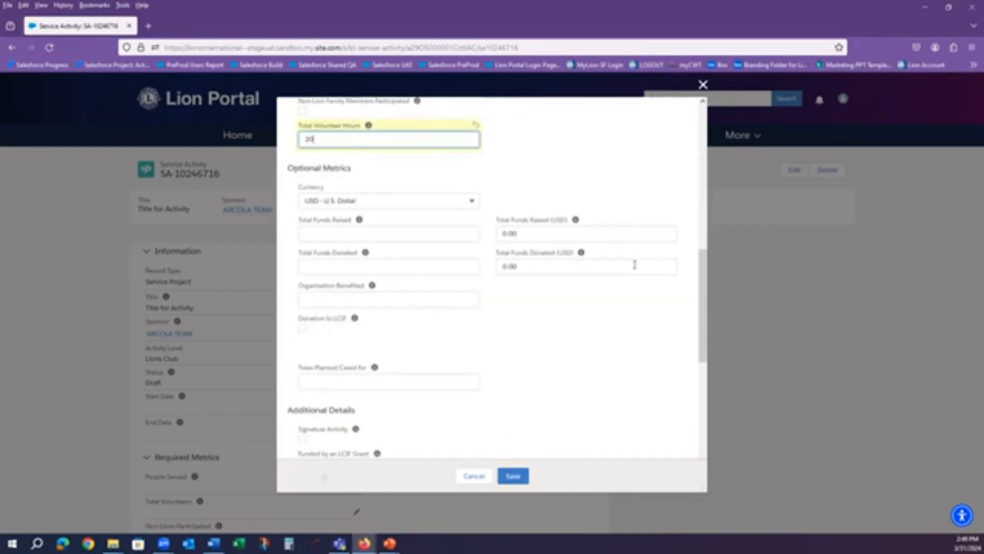
{"action": "mouse_move", "coordinate": [706, 307]}
{"action": "left_mouse_down"}
{"action": "mouse_move", "coordinate": [705, 316]}
{"action": "mouse_move", "coordinate": [705, 293]}
{"action": "left_mouse_up"}
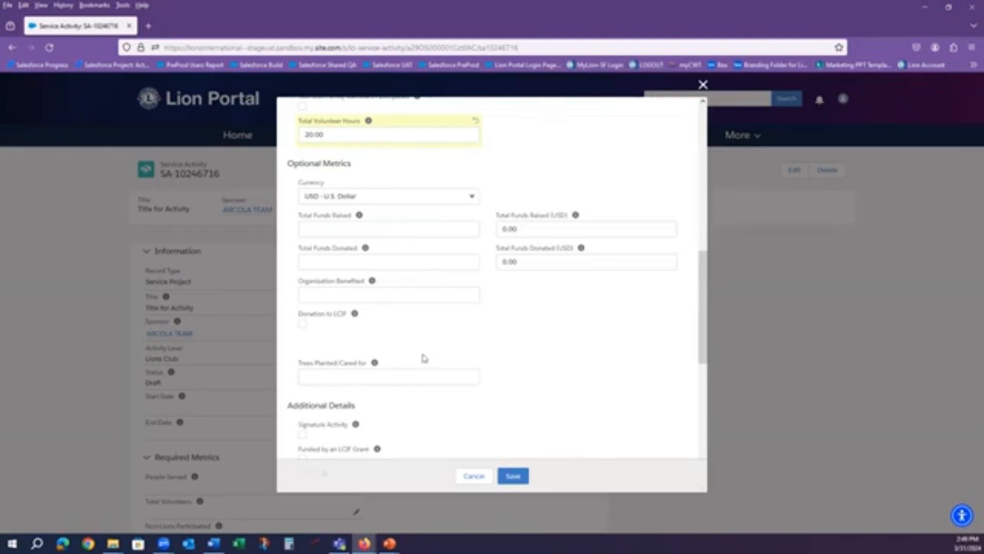
{"action": "scroll", "coordinate": [551, 337], "scroll_direction": "up", "scroll_amount": 2}
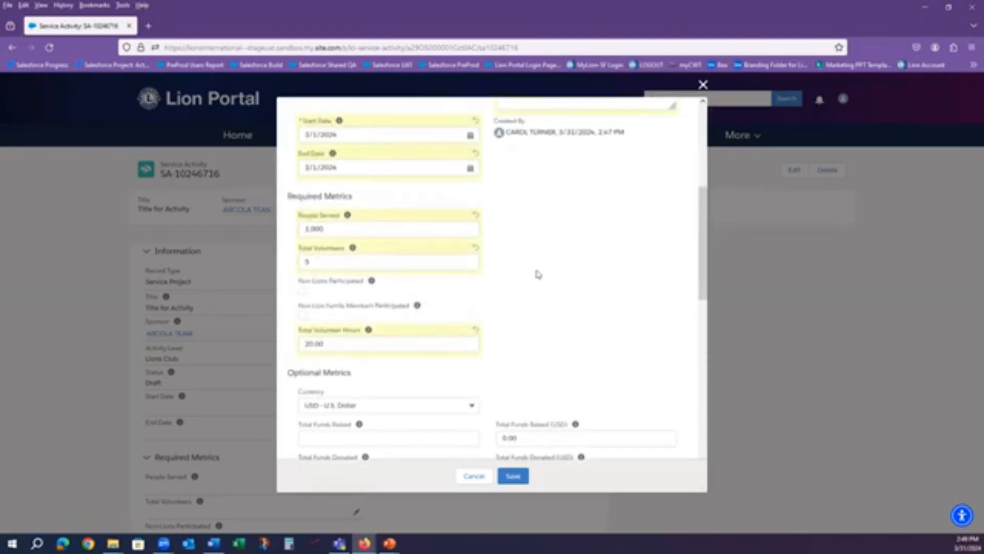
{"action": "scroll", "coordinate": [587, 322], "scroll_direction": "down", "scroll_amount": 3}
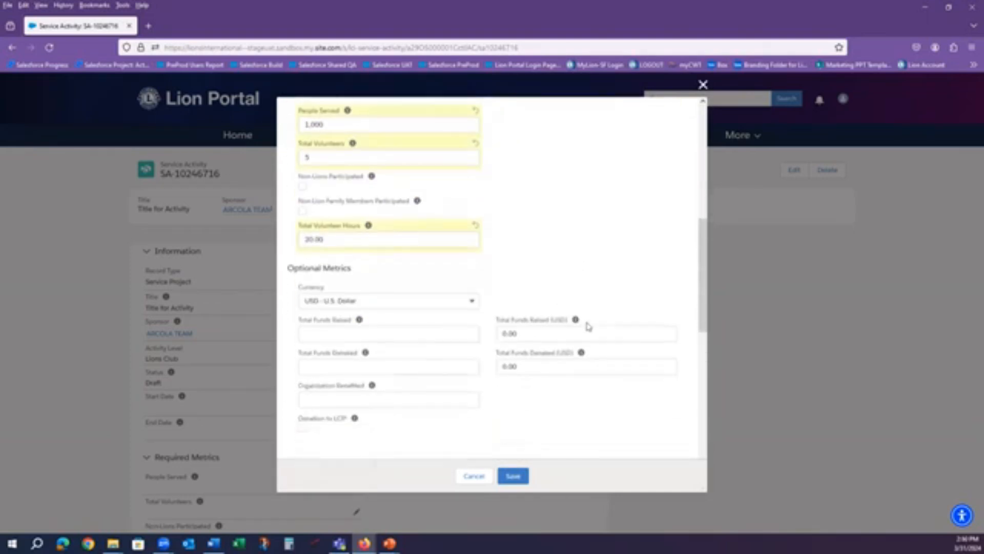
{"action": "scroll", "coordinate": [587, 322], "scroll_direction": "down", "scroll_amount": 1}
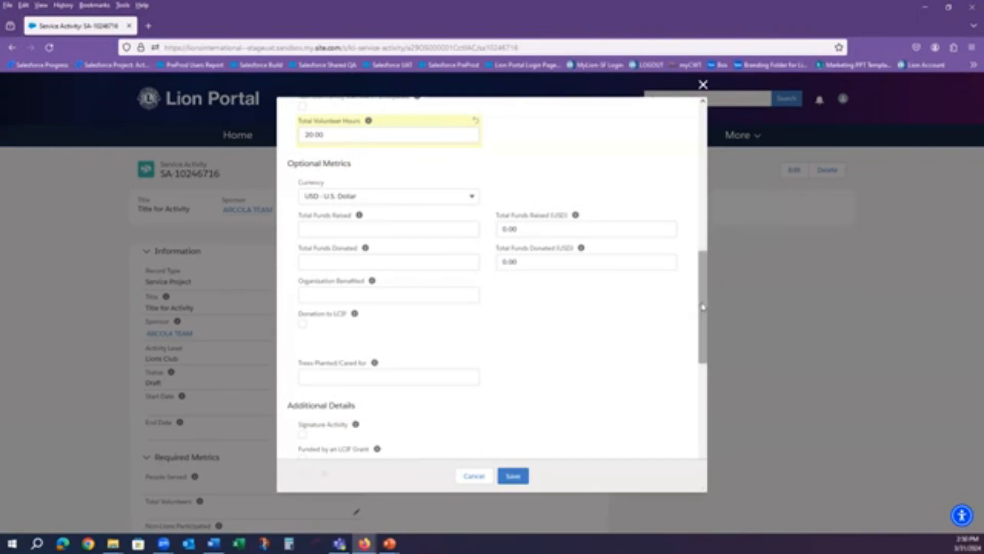
{"action": "left_click_drag", "start_coordinate": [703, 309], "coordinate": [712, 389]}
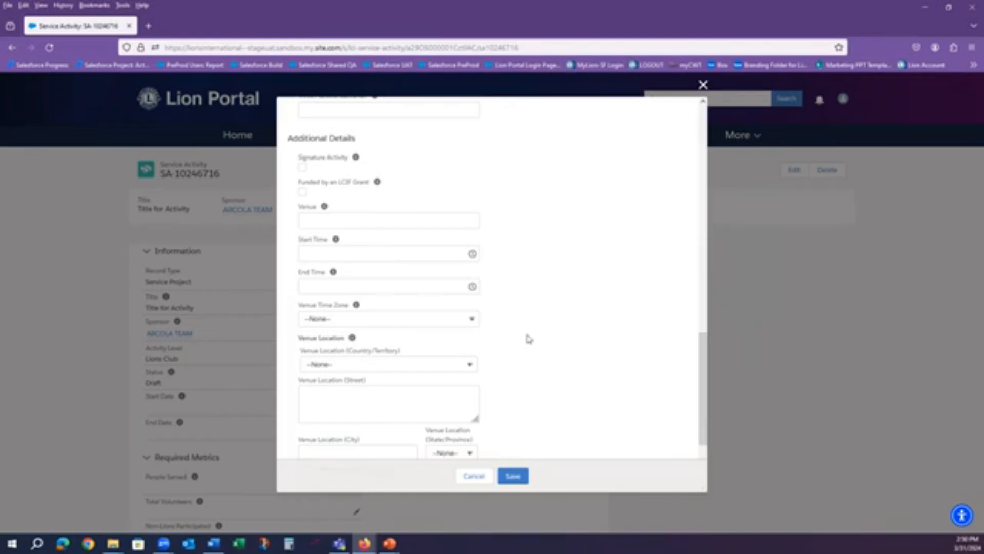
{"action": "scroll", "coordinate": [529, 338], "scroll_direction": "up", "scroll_amount": 2}
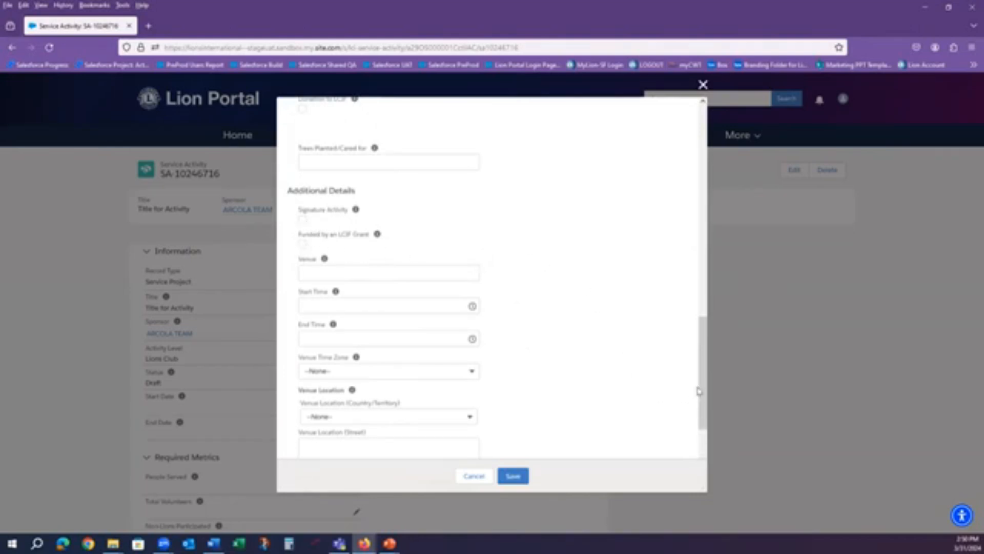
{"action": "left_click_drag", "start_coordinate": [694, 392], "coordinate": [687, 154]}
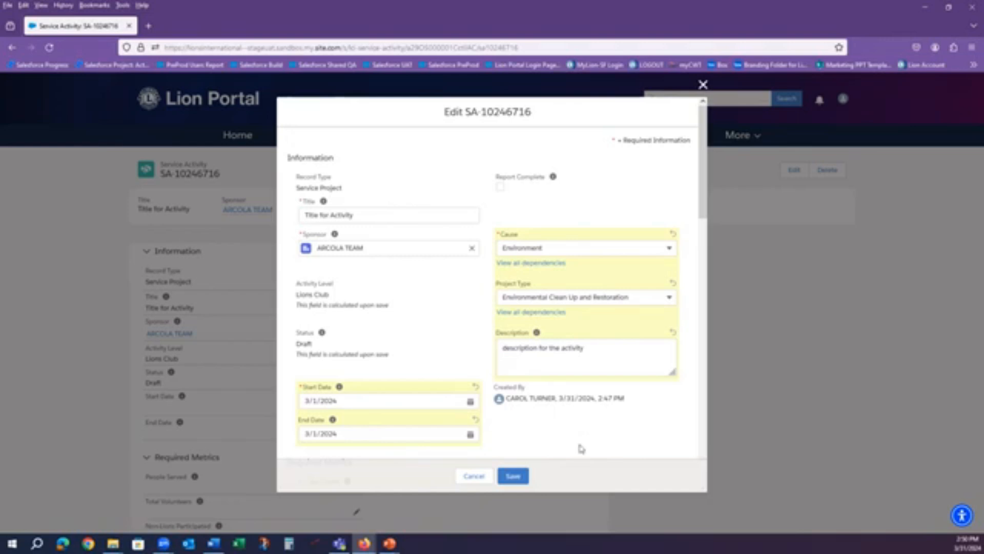
- Save the edited service activity and check its status in the record header
{"action": "left_click", "coordinate": [514, 475]}
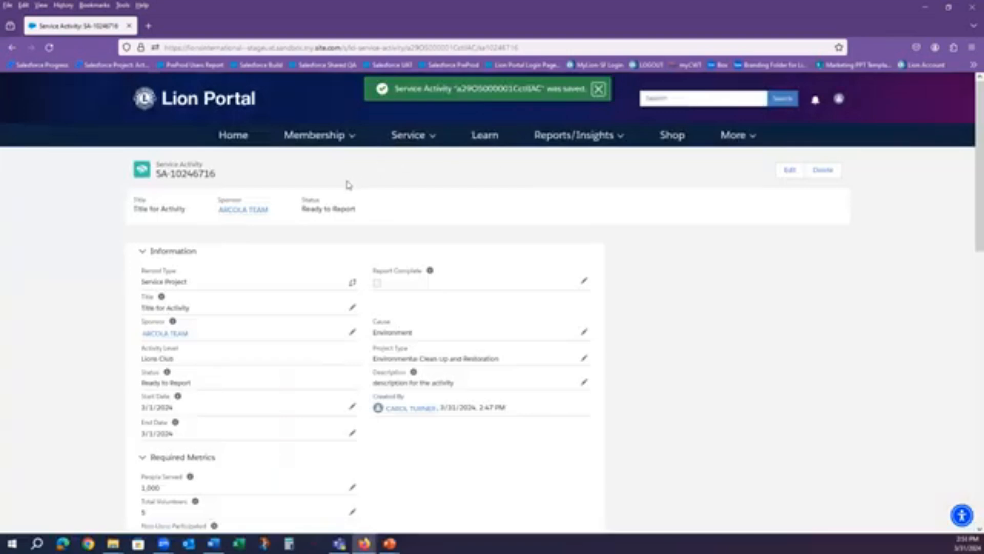
{"action": "left_click_drag", "start_coordinate": [304, 209], "coordinate": [358, 211]}
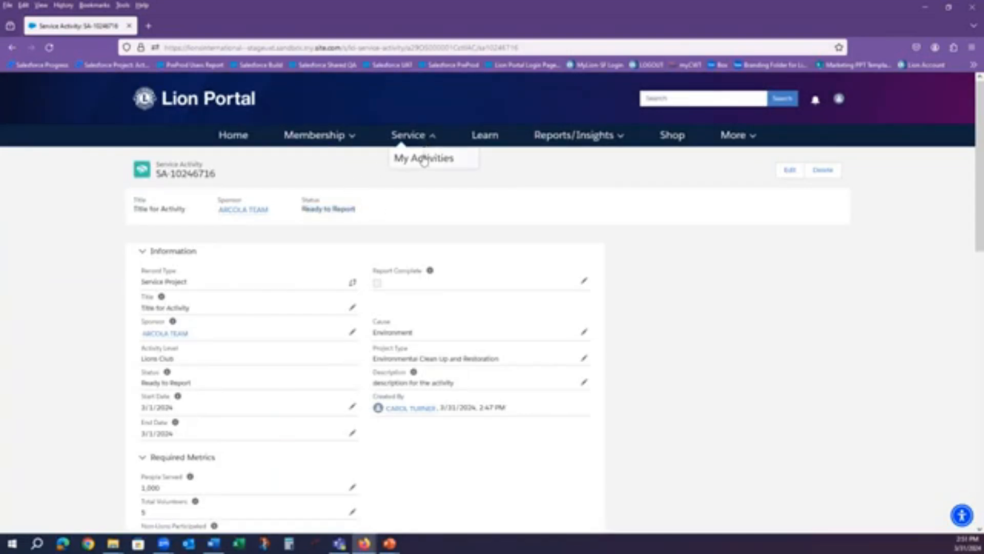
- Find "Title for Activity" in the My Club Activities (Last 3 Months) list, check its available row actions, and open its record
{"action": "left_click", "coordinate": [440, 158]}
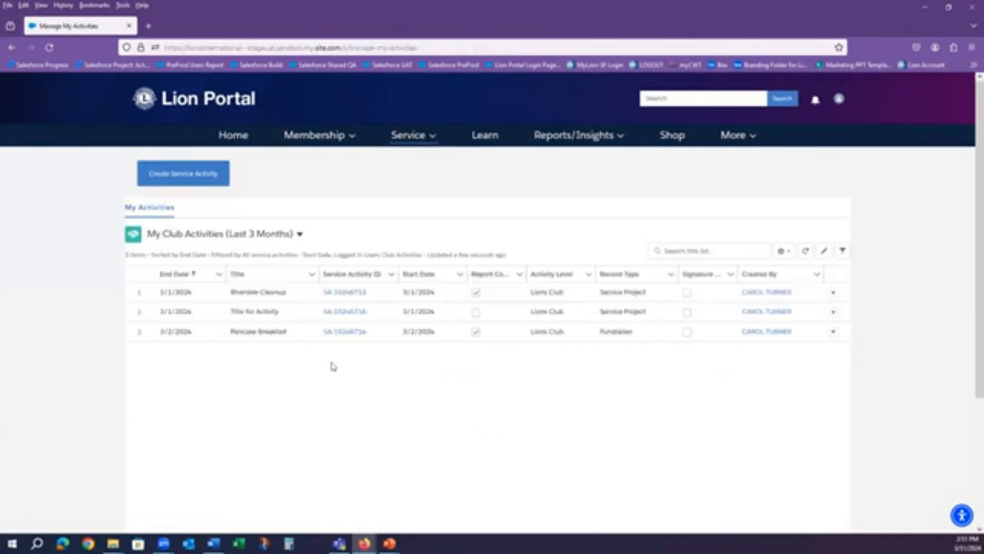
{"action": "left_click_drag", "start_coordinate": [231, 316], "coordinate": [290, 316]}
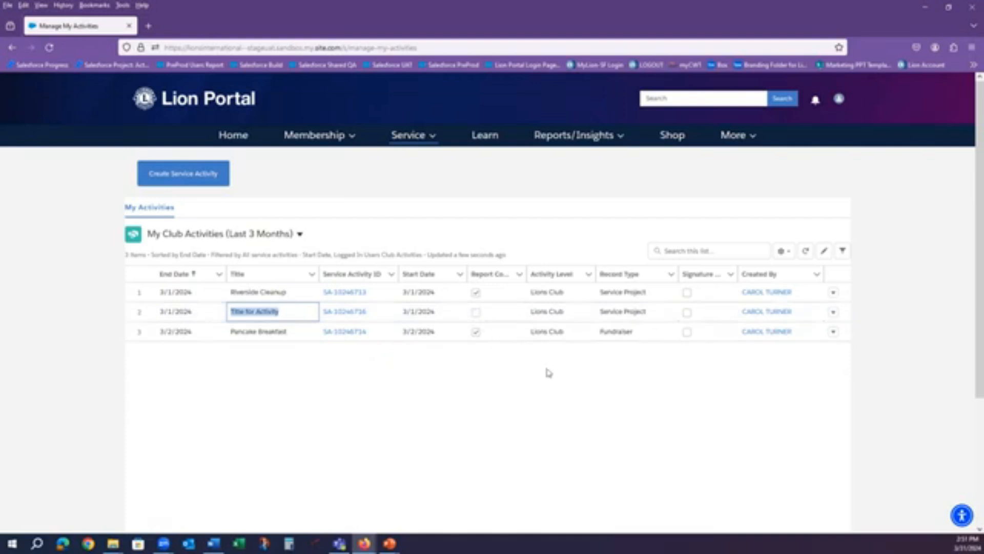
{"action": "left_click", "coordinate": [833, 311]}
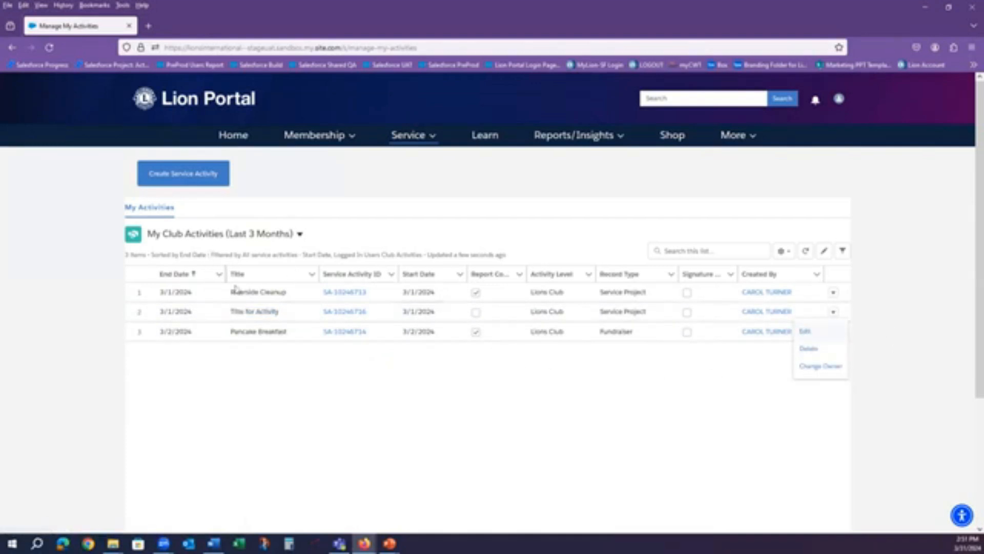
{"action": "left_click", "coordinate": [343, 313]}
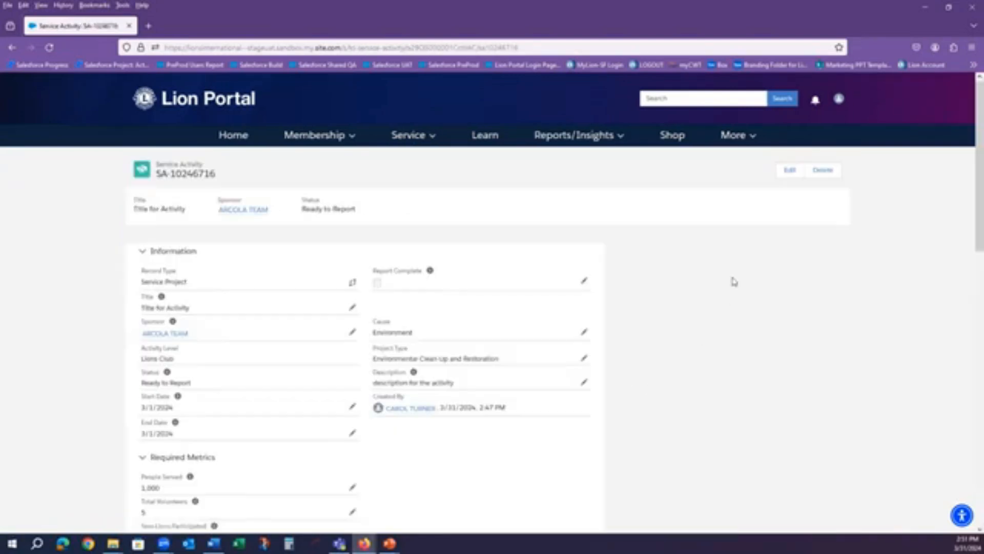
- Mark the "Title for Activity" record as Report Complete, save it, and check its status in the record header
{"action": "left_click", "coordinate": [790, 169]}
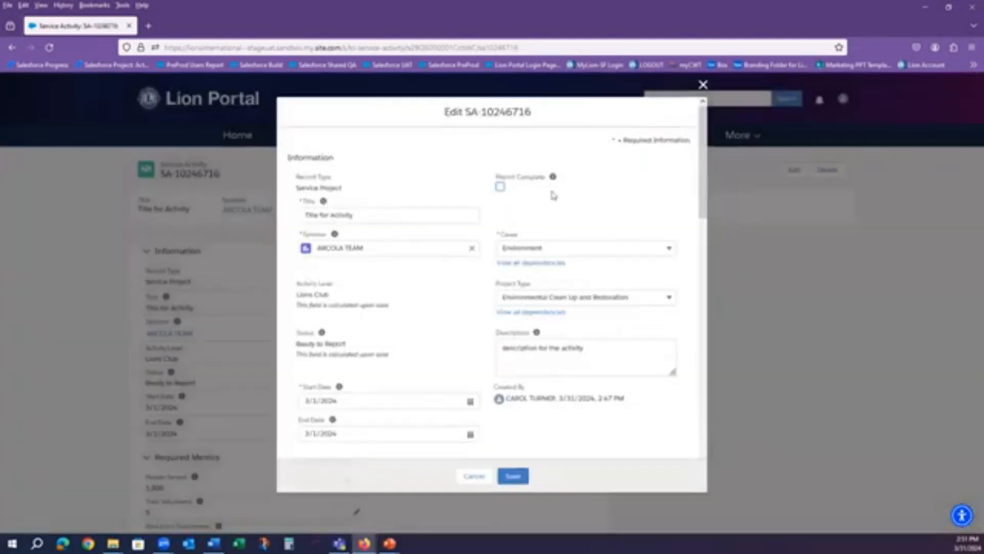
{"action": "left_click", "coordinate": [500, 188]}
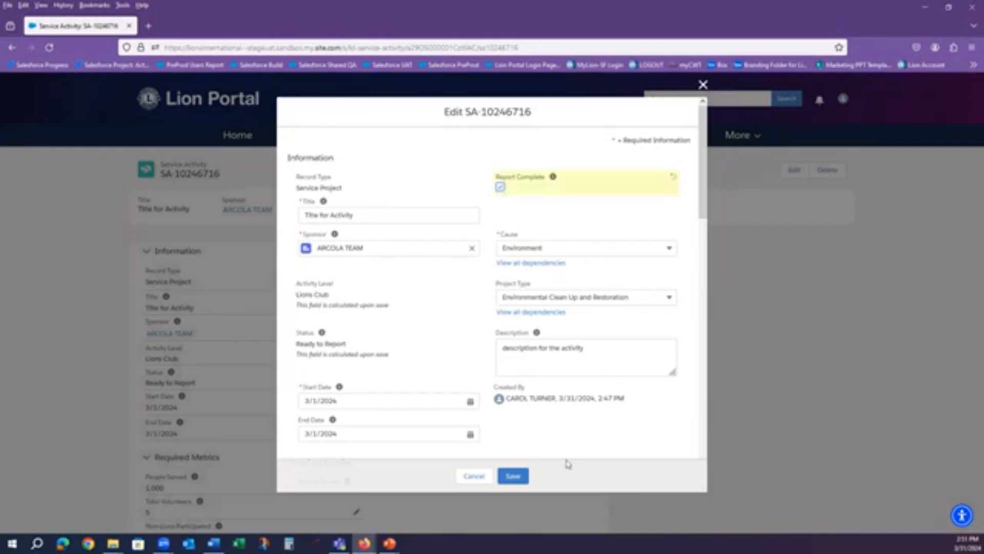
{"action": "left_click", "coordinate": [513, 476]}
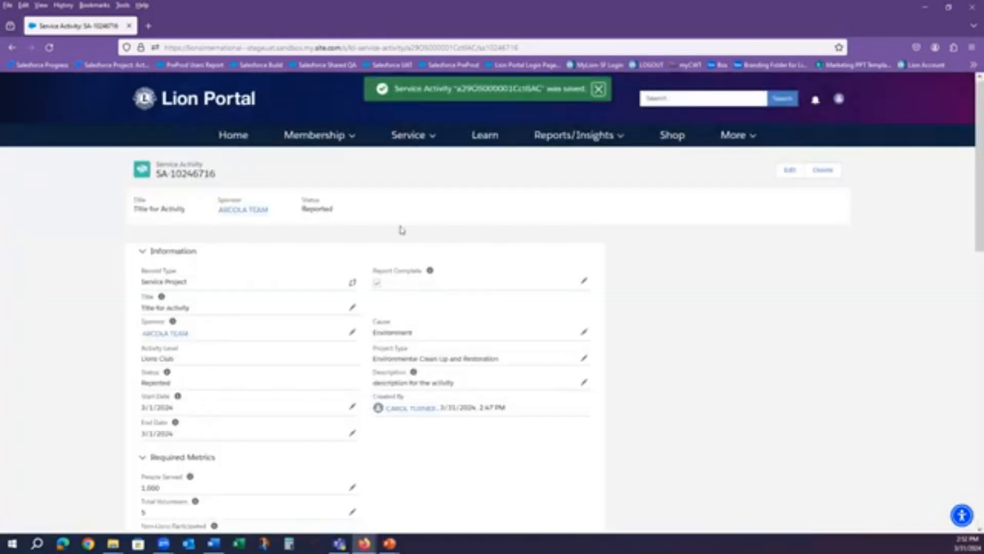
{"action": "left_click_drag", "start_coordinate": [302, 209], "coordinate": [340, 210]}
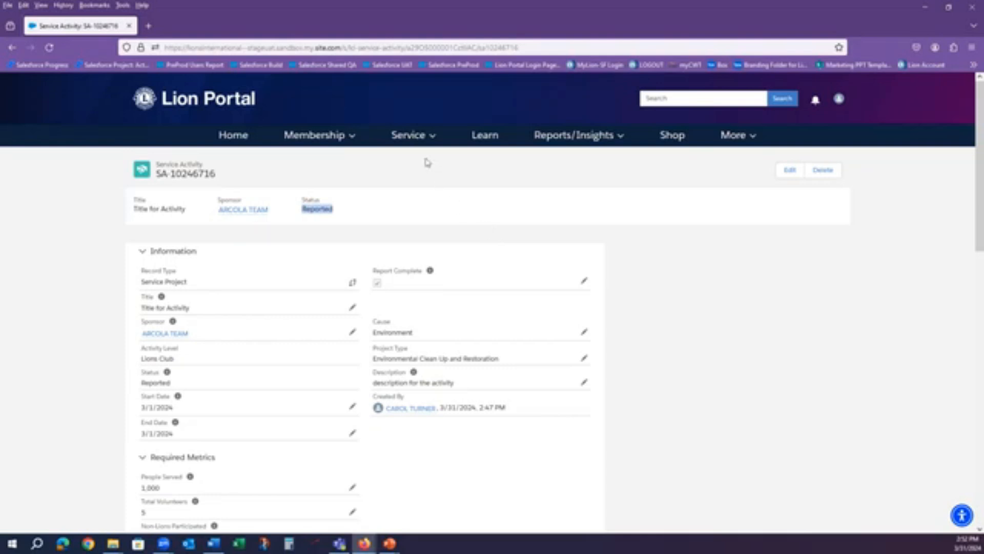